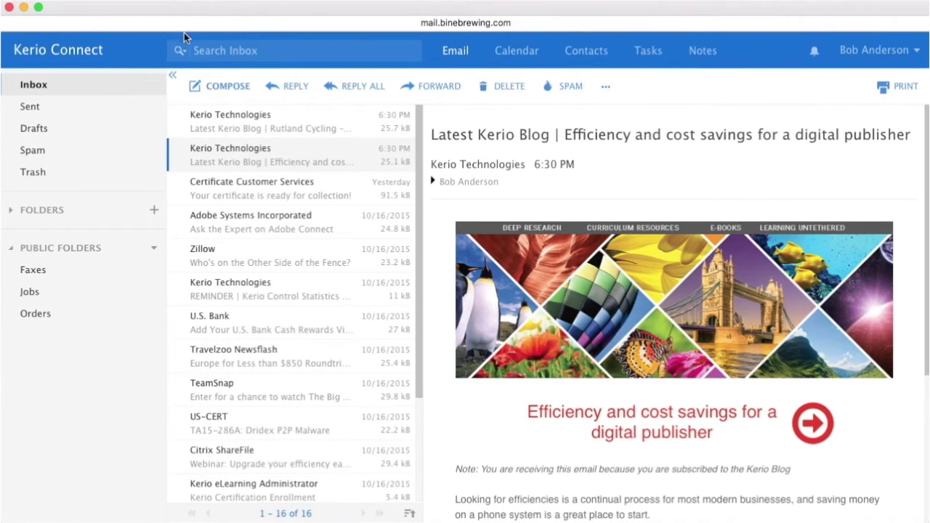
Filter the inbox search to read messages and show the Inbox, Sent and All Folders scope choices
left_click(182, 54)
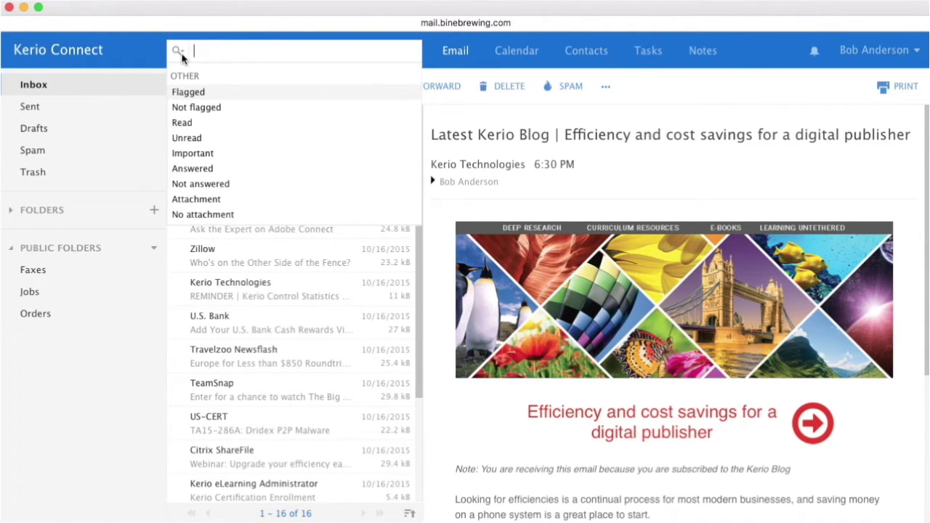
left_click(182, 123)
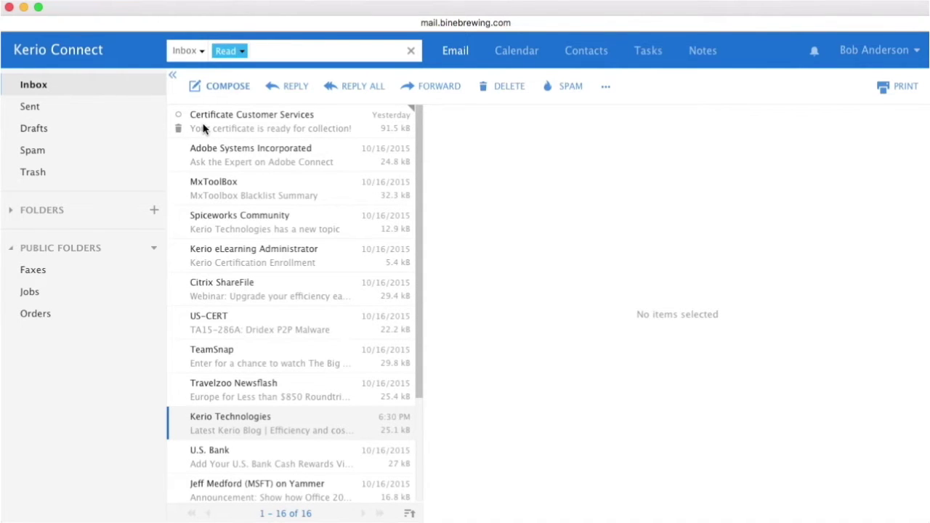
left_click(193, 57)
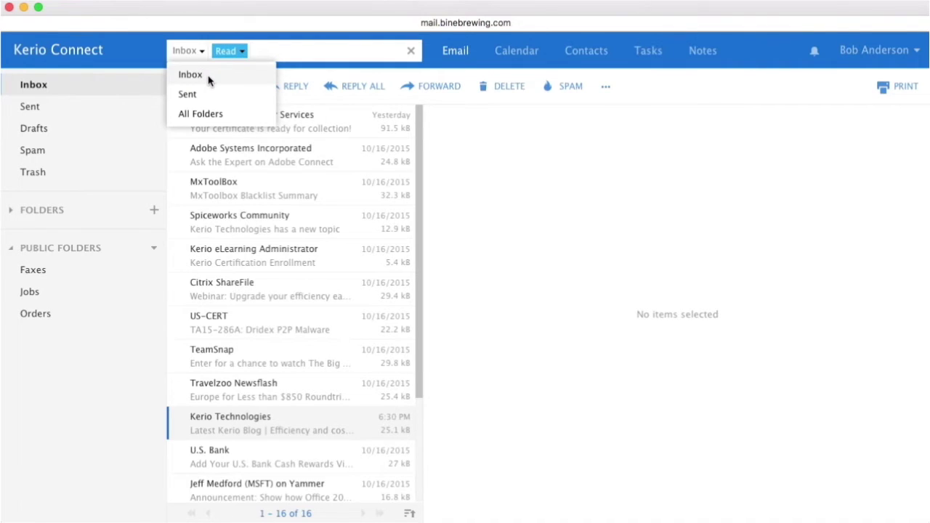
Search the Inbox for 'webinar' messages whose sender matches 'kerio'
left_click(208, 77)
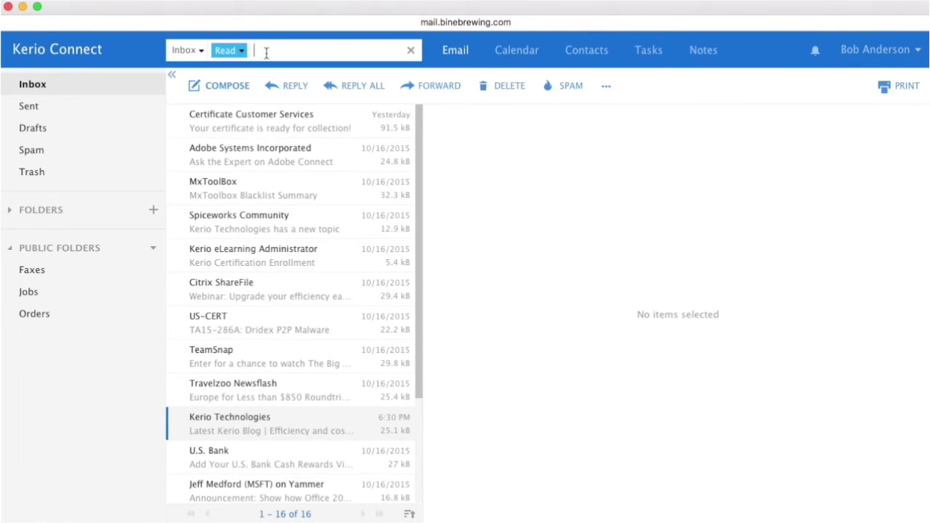
type("ker")
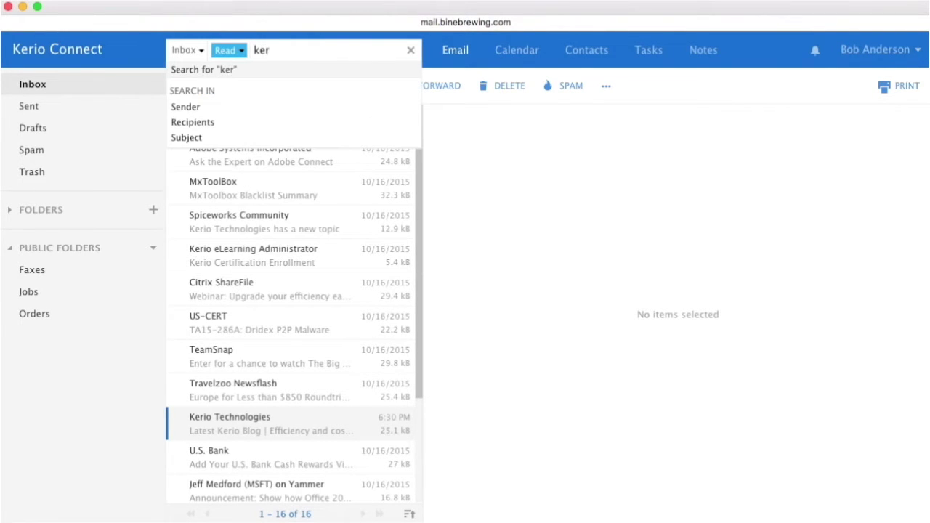
type("io")
left_click(204, 109)
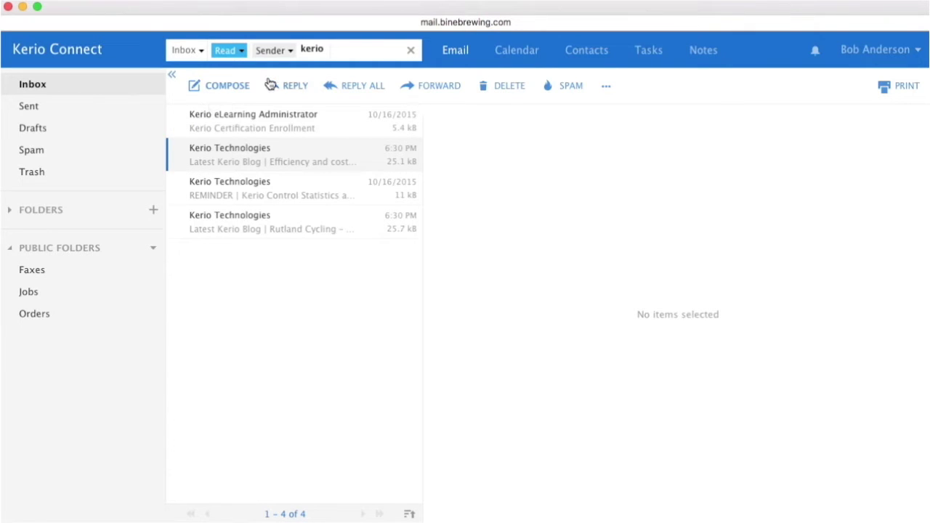
type("we")
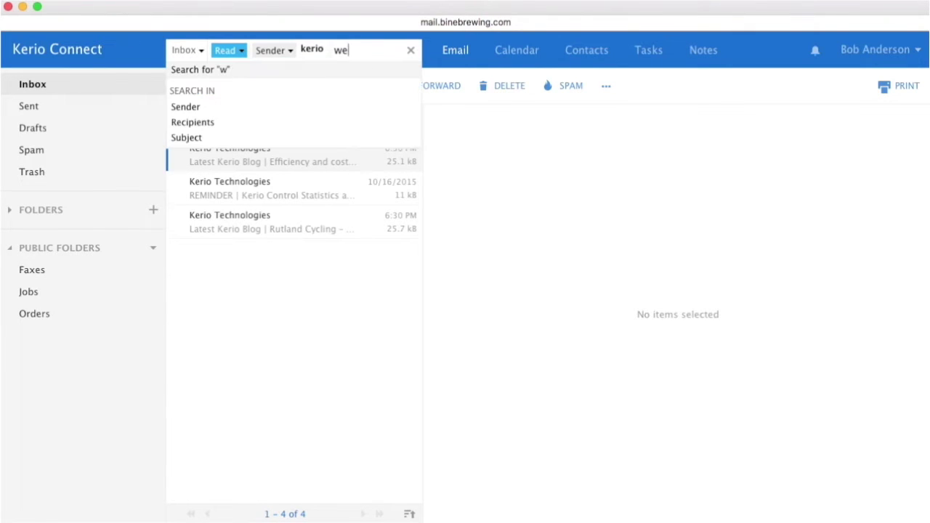
type("binar")
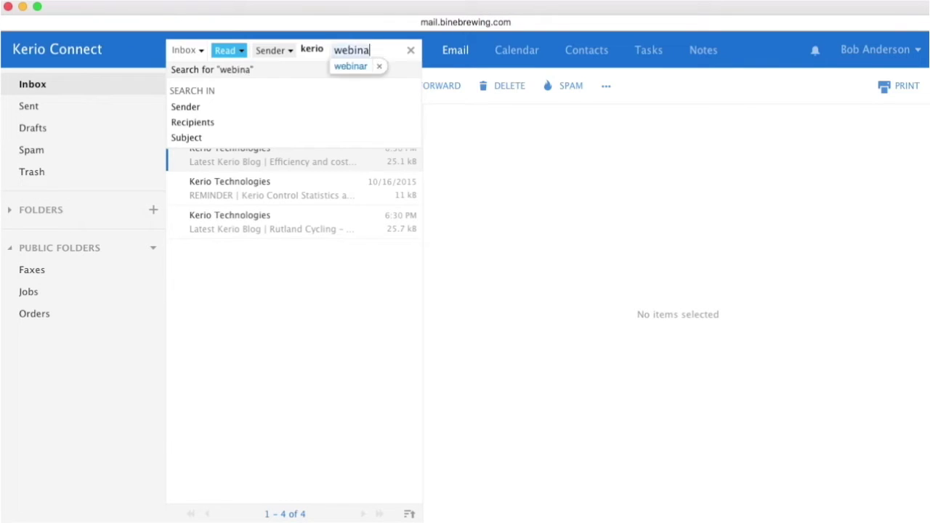
key("Return")
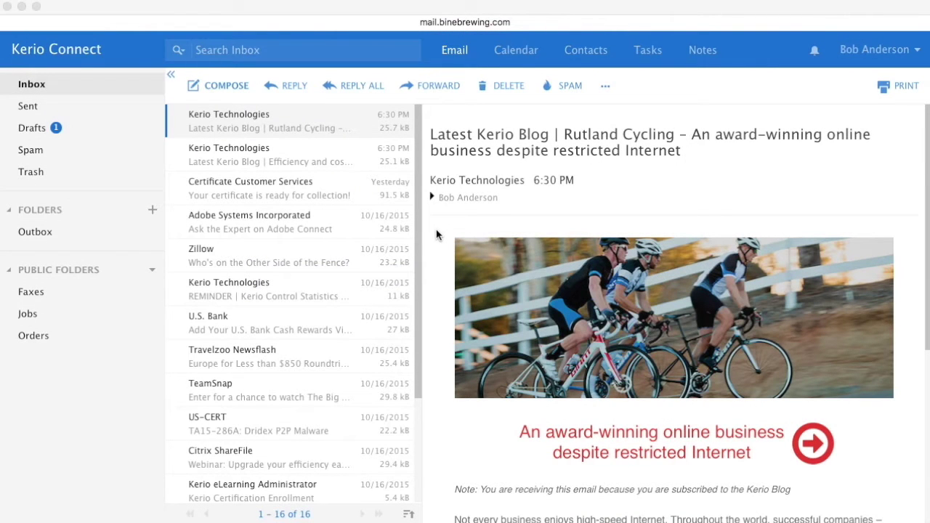
Compose a new message, confirming Sign stays ticked under Security, and start the recipient
left_click(220, 87)
left_click(221, 87)
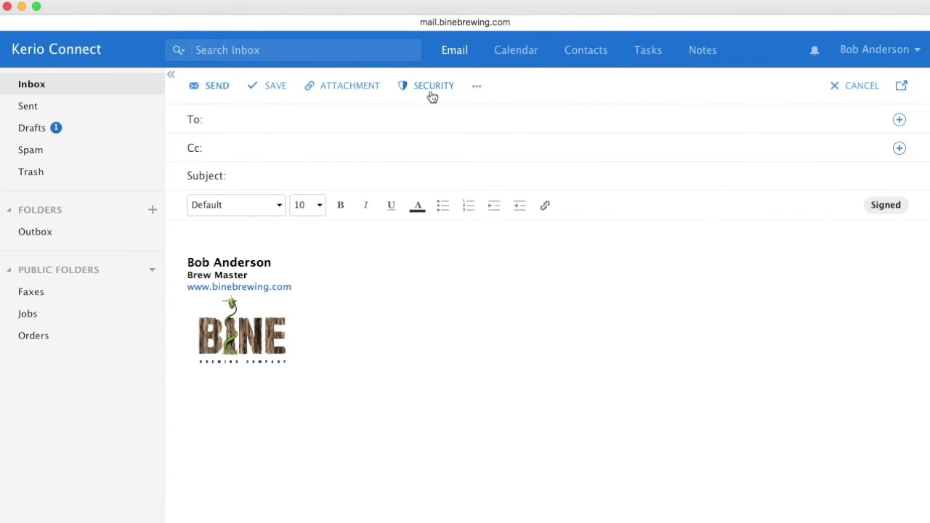
left_click(432, 90)
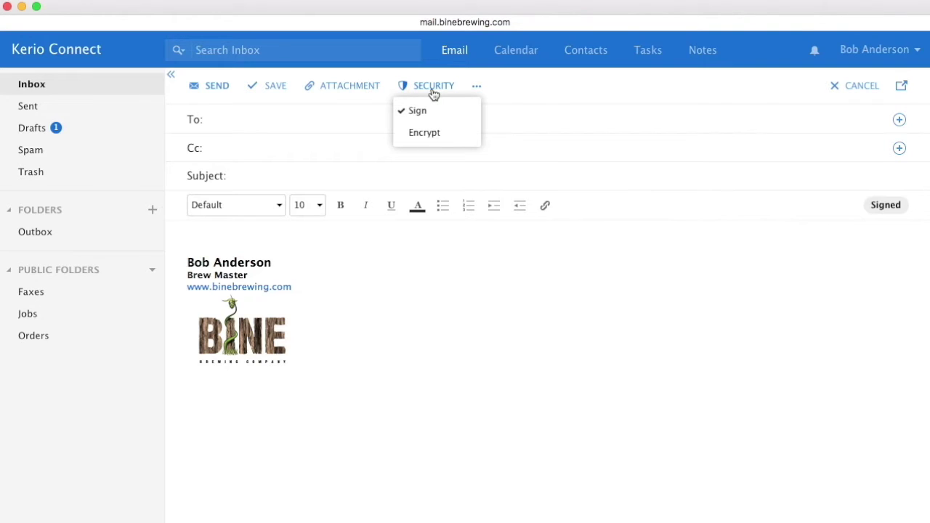
left_click(433, 90)
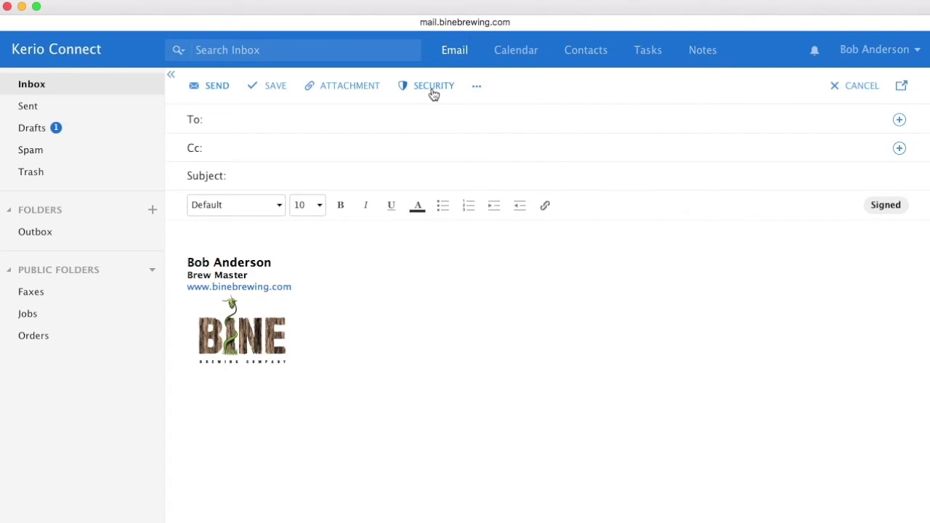
left_click(264, 123)
Address the message to Rick Blaine, the suggested contact for 'r'
type("r")
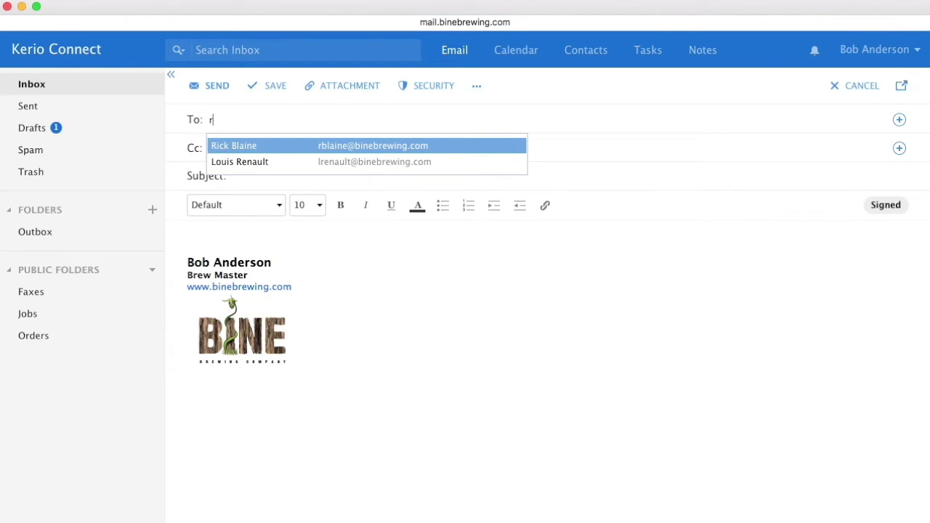
key("Return")
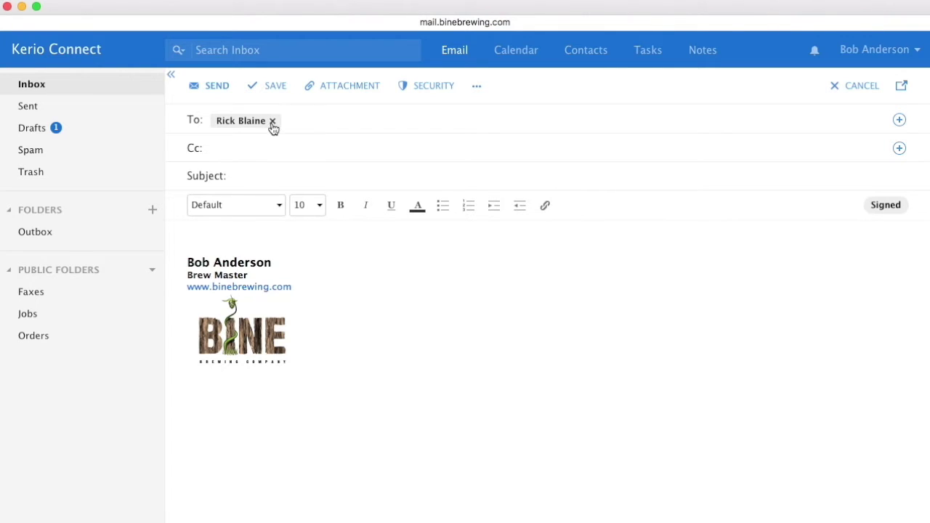
left_click(899, 119)
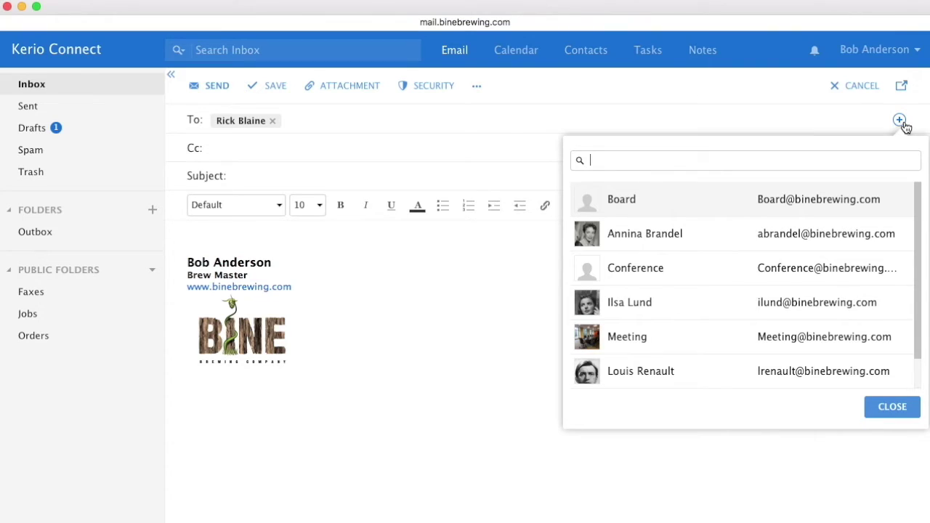
left_click(901, 121)
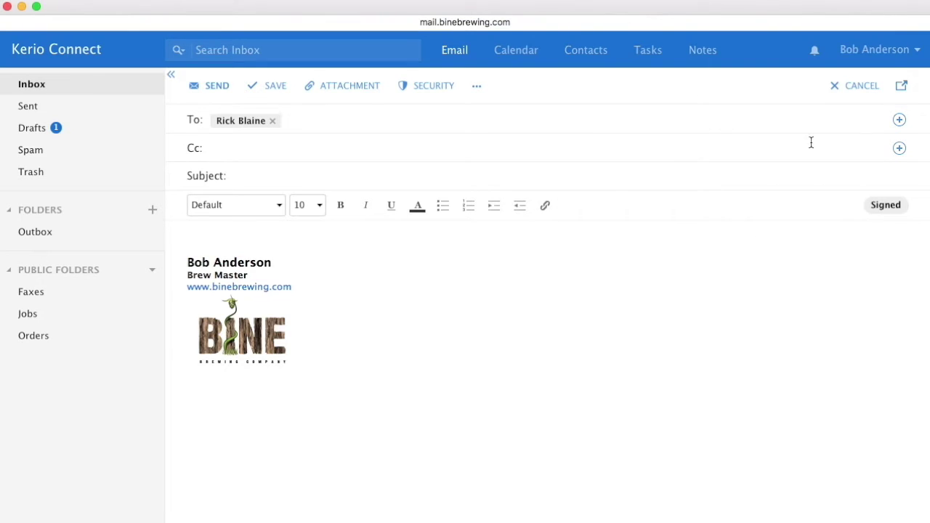
Give the message the subject 'expense reports' and switch to the spreadsheets' folder
left_click(767, 175)
type("expense repo")
type("rts")
key("super+Tab")
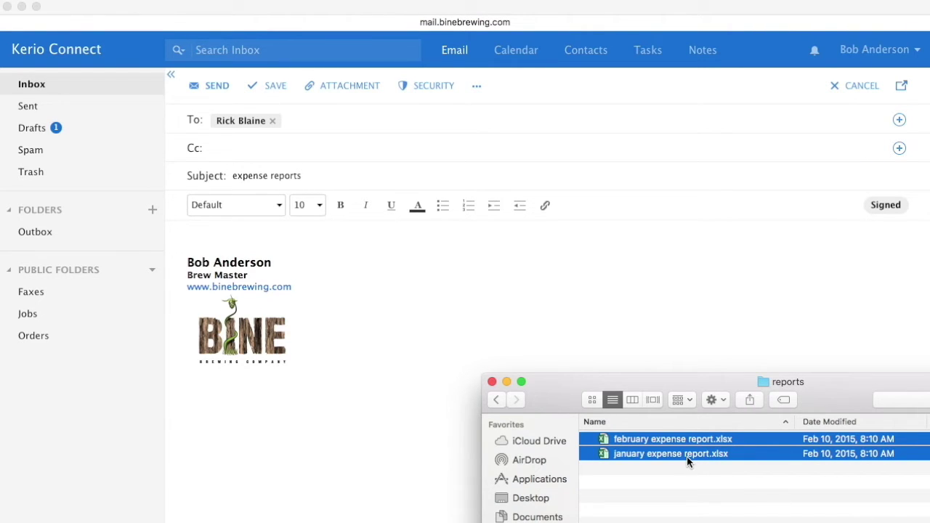
Drag the January and February expense .xlsx files into the message and send it
left_click_drag(688, 462, 554, 317)
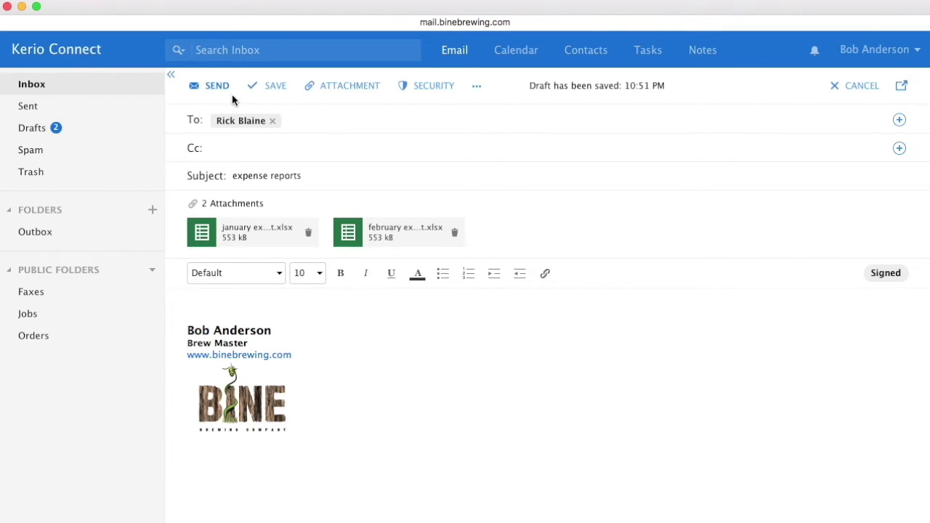
left_click(214, 87)
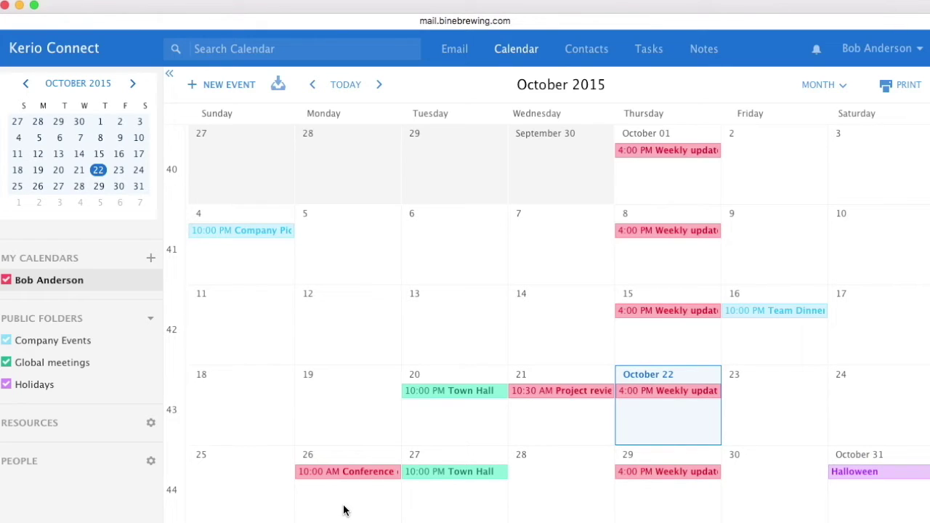
Create a timed event on October 26 titled 'Project review' with location Conference
right_click(345, 510)
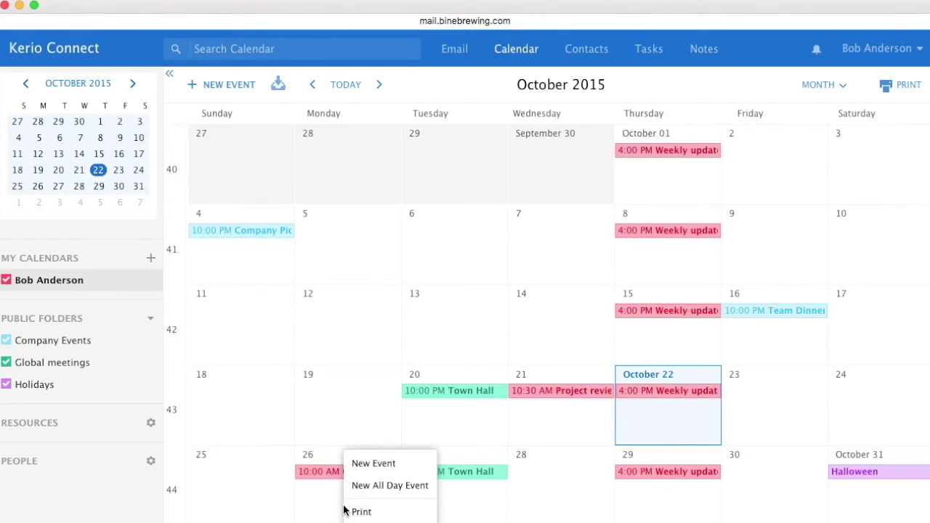
left_click(372, 465)
type("Project review")
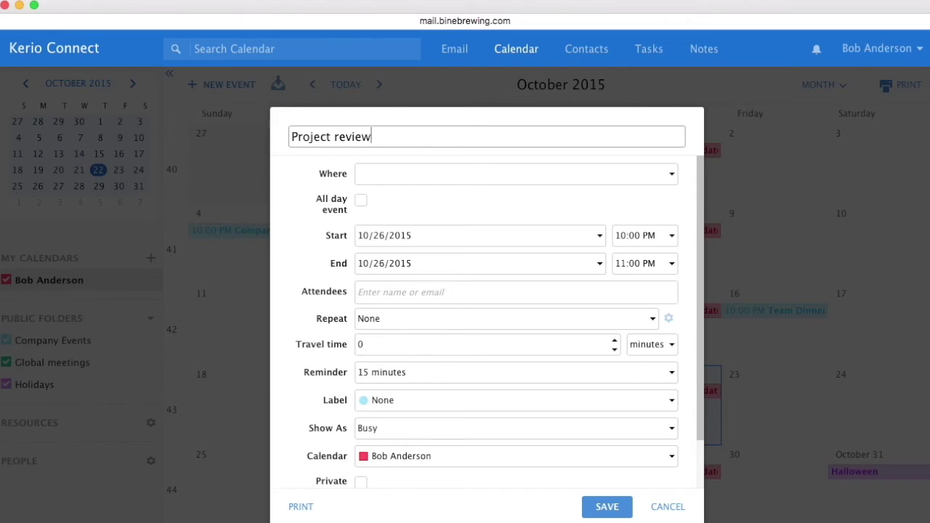
left_click(430, 173)
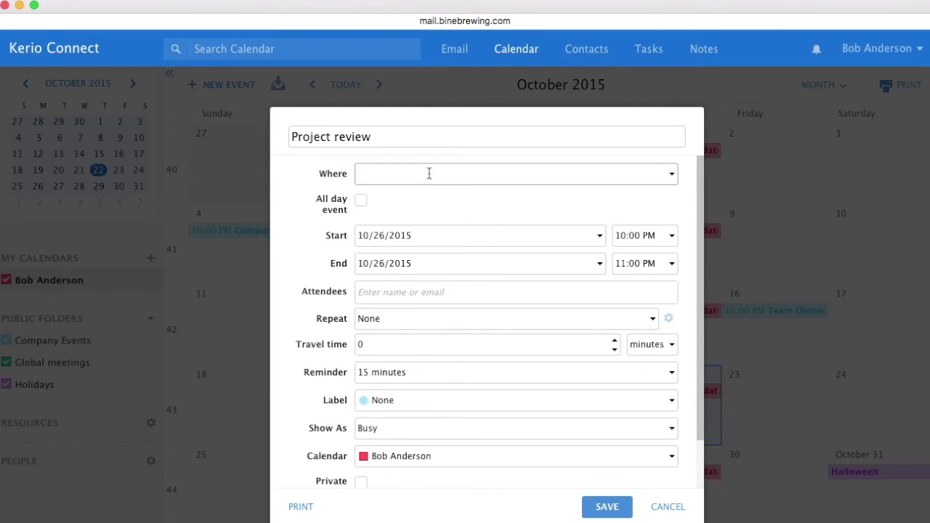
type("con")
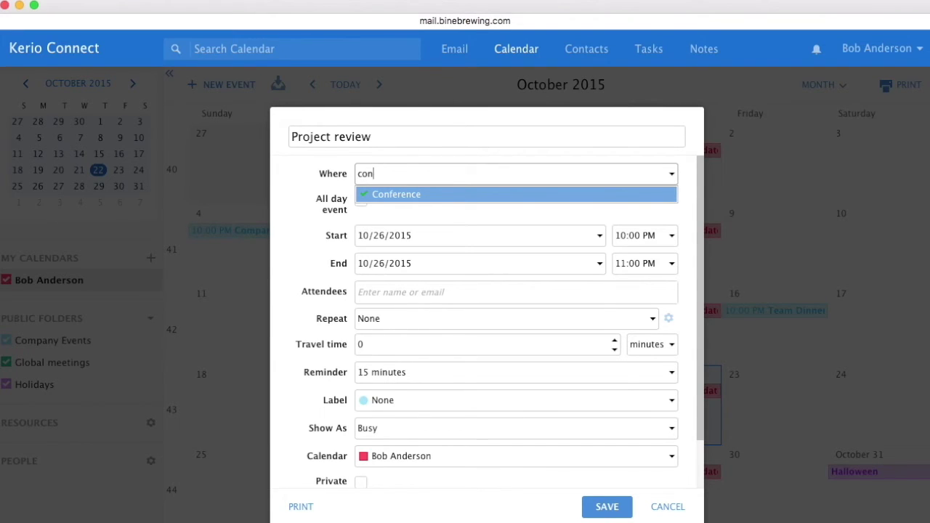
key("Tab")
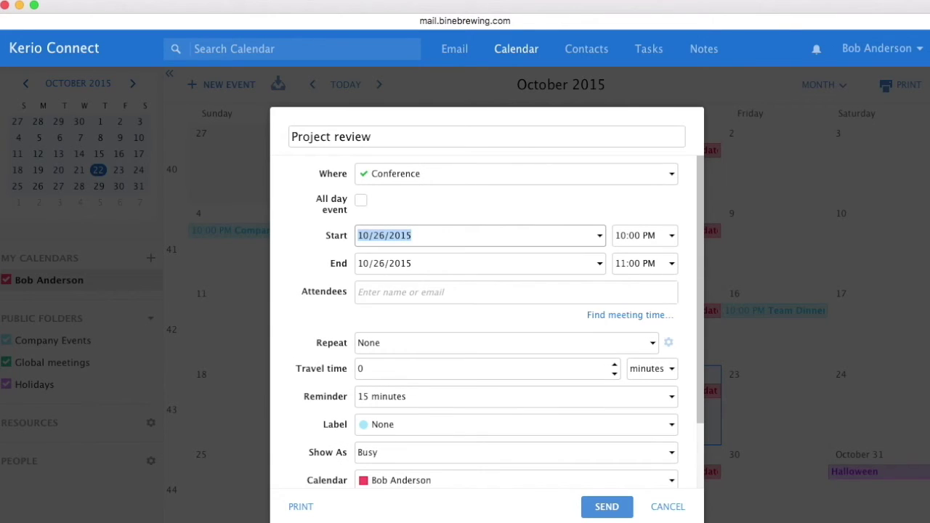
Start the meeting at 2:00 PM and show attendee availability with Find meeting time
left_click(672, 242)
scroll(633, 308, "up", 2)
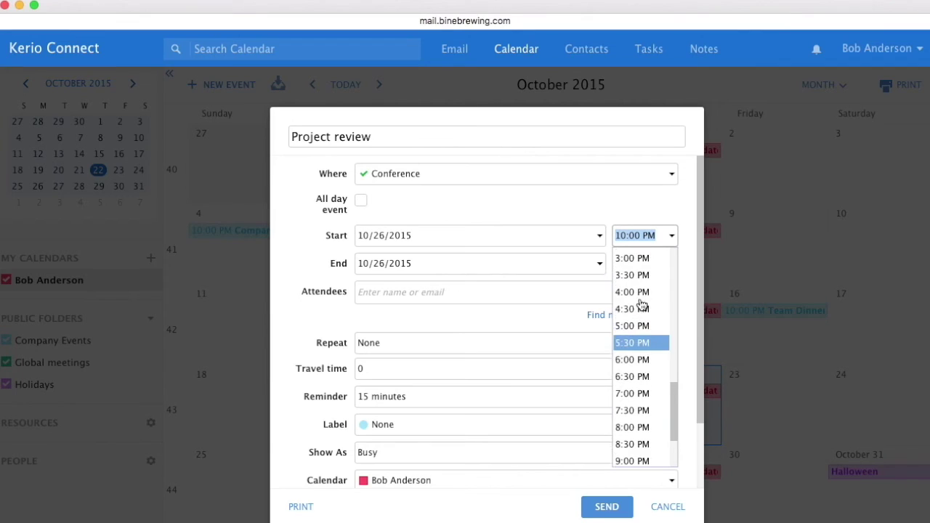
scroll(638, 303, "up", 3)
left_click(634, 272)
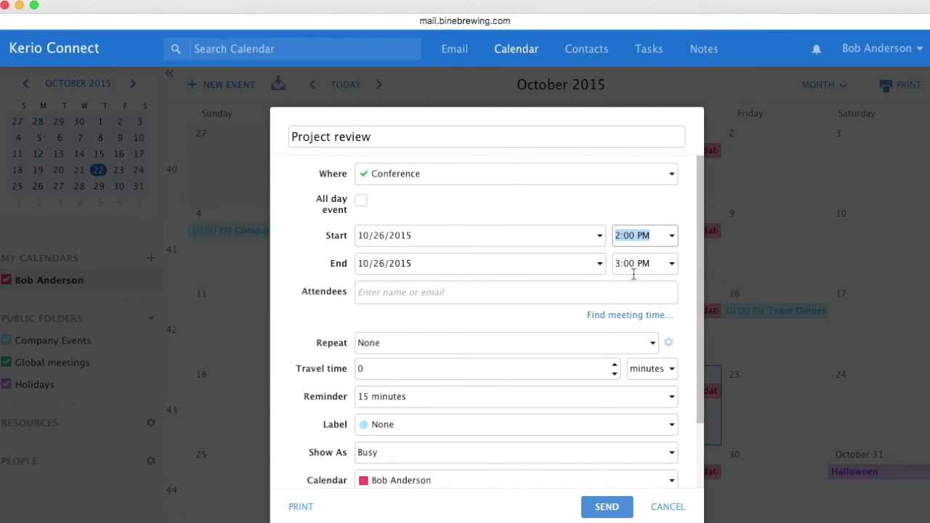
left_click(634, 320)
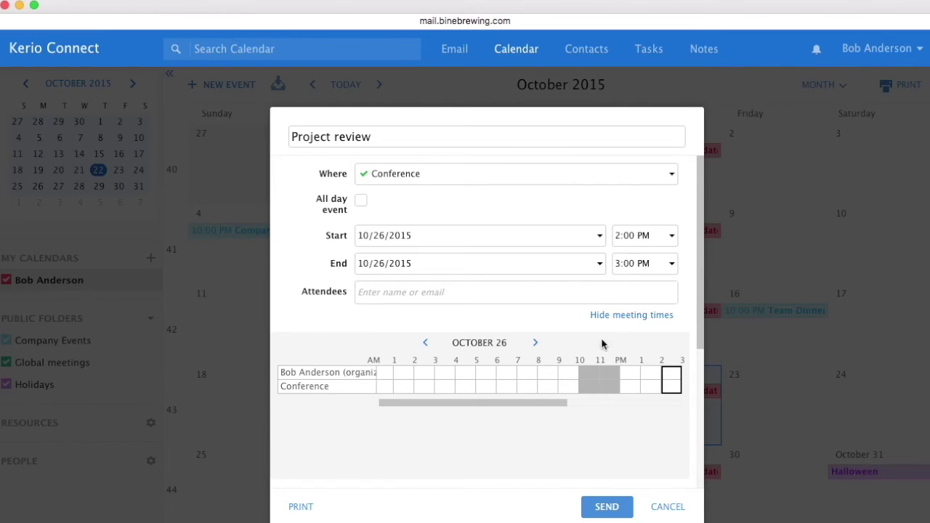
left_click_drag(543, 405, 595, 404)
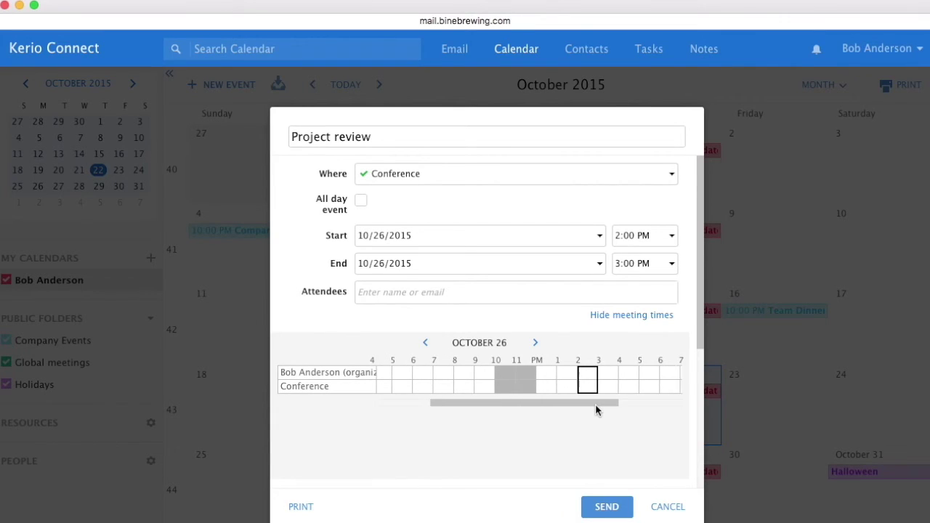
Invite Ilsa Lund and Rick Blaine as attendees
left_click(447, 290)
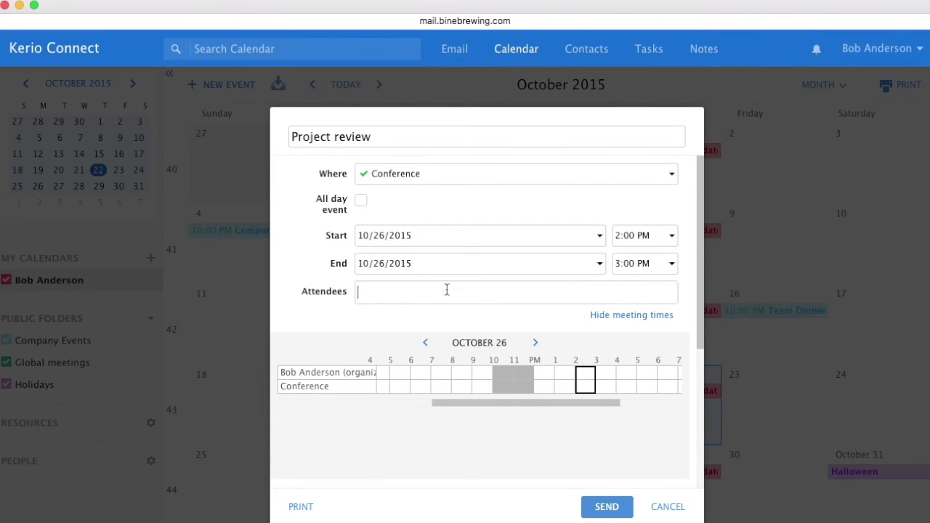
type("i")
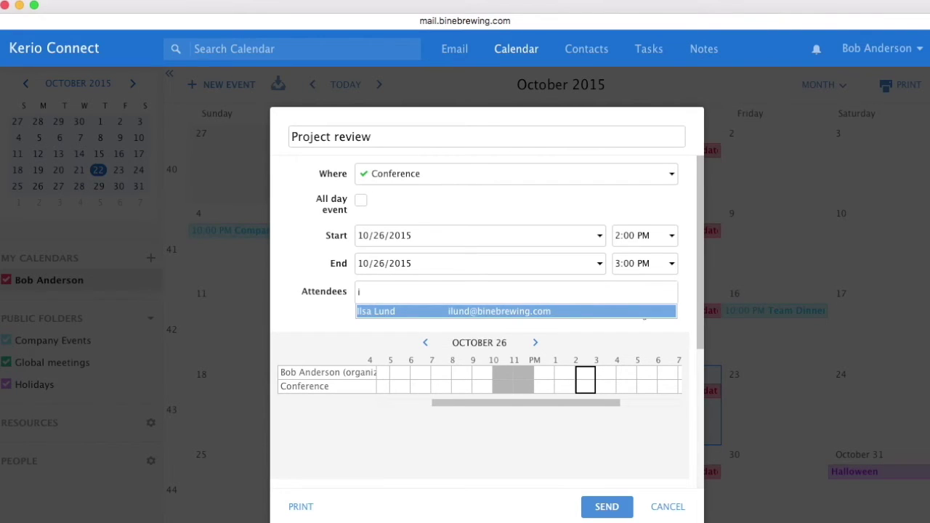
key("Return")
type("r")
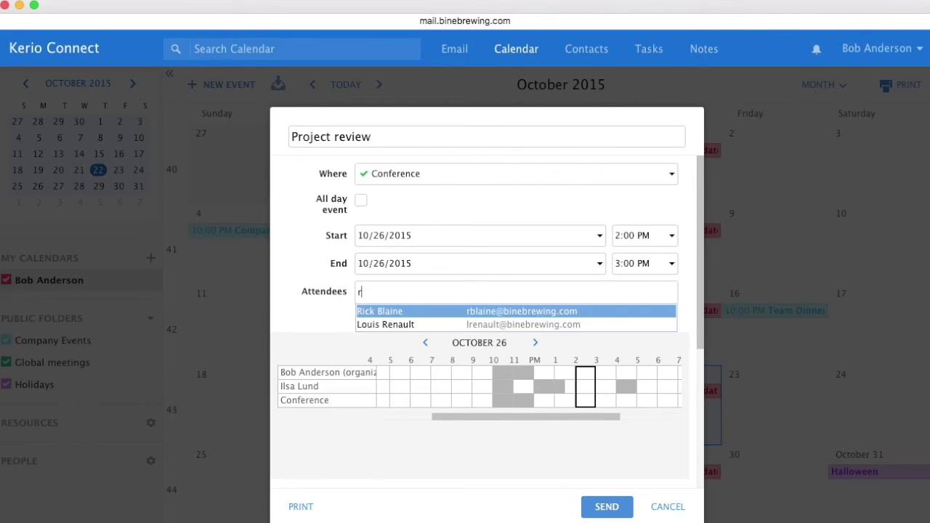
type("l")
key("Return")
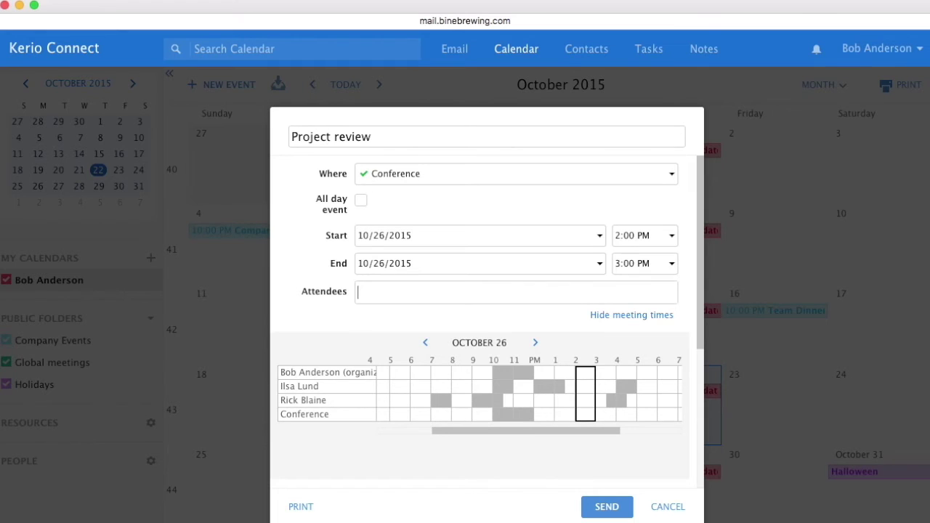
Keep the meeting non-repeating with its 15-minute reminder
scroll(515, 320, "down", 3)
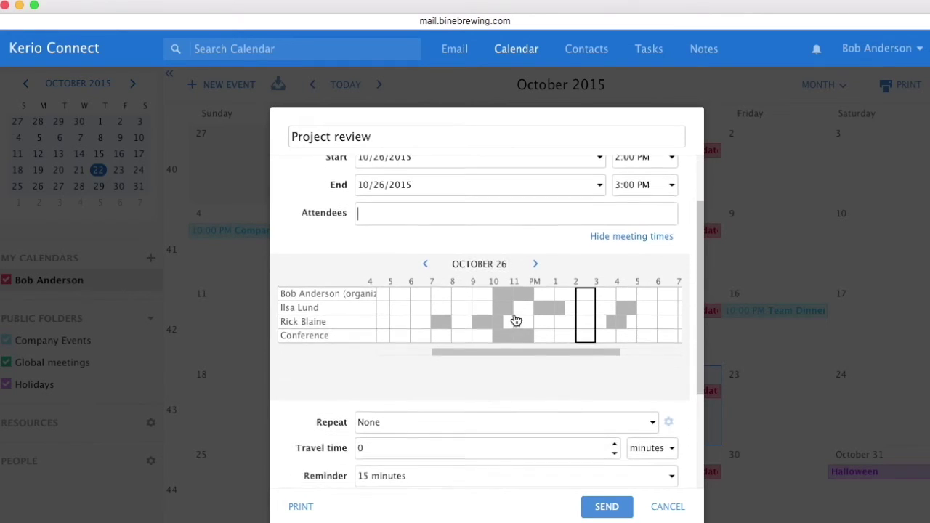
scroll(514, 319, "down", 2)
left_click(652, 336)
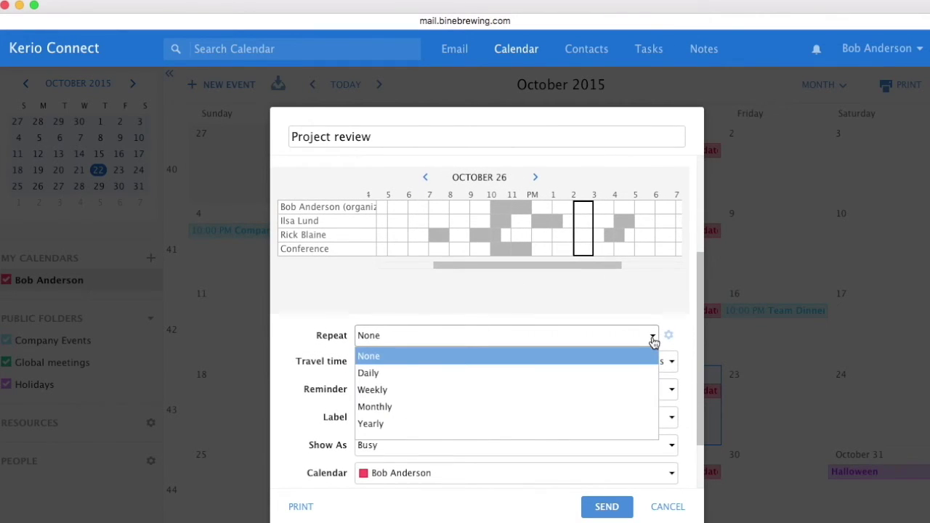
left_click(653, 340)
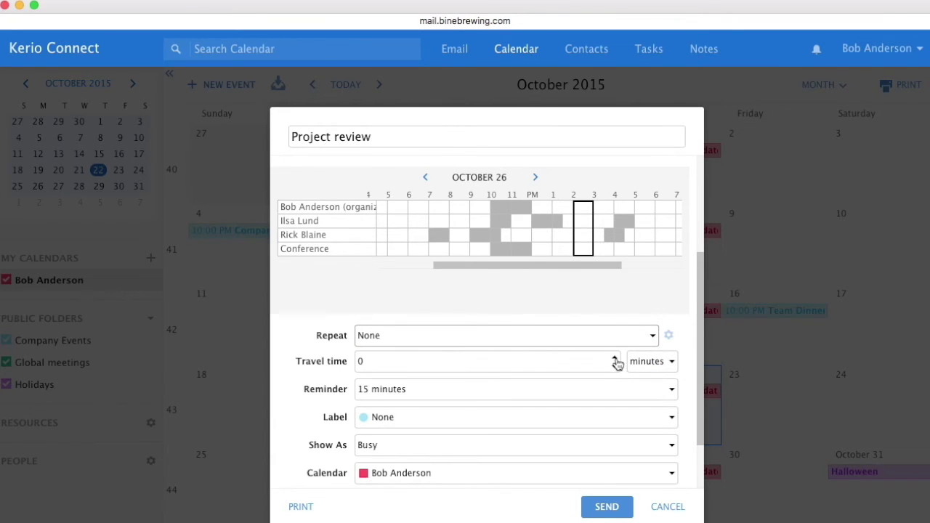
left_click(672, 393)
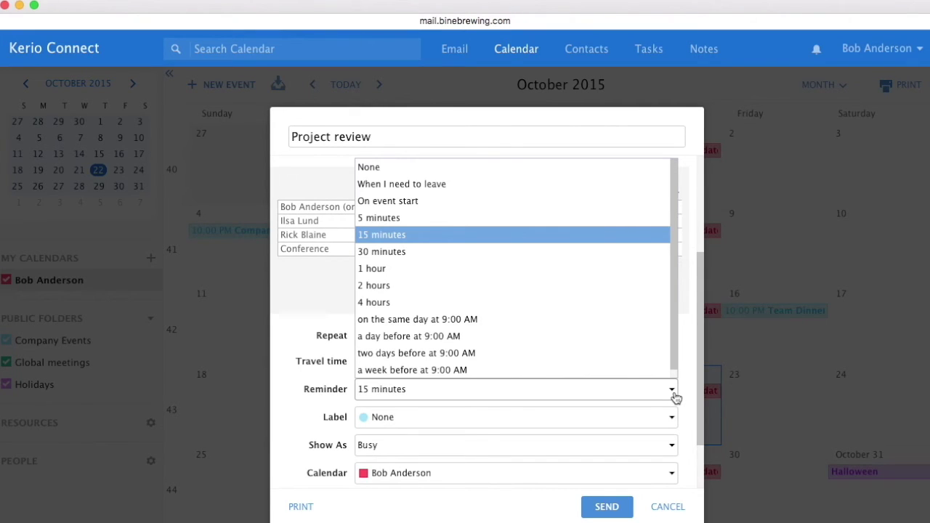
left_click(675, 397)
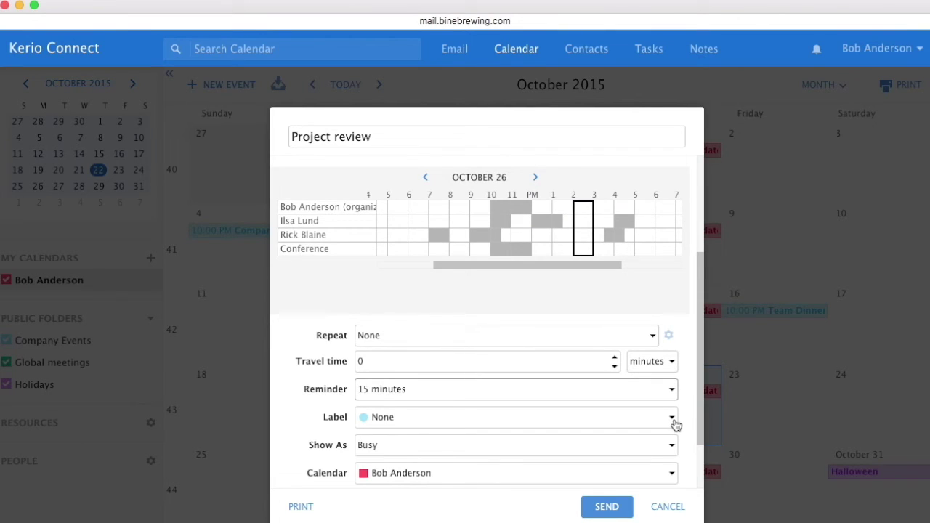
Paste the conference-room description with project link, leave Private off, and send the invitation
scroll(673, 444, "down", 3)
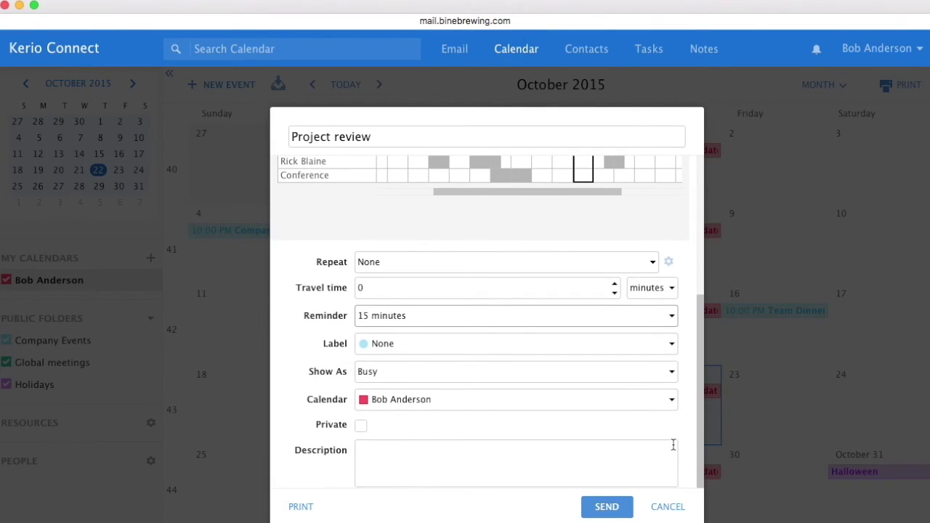
left_click(362, 428)
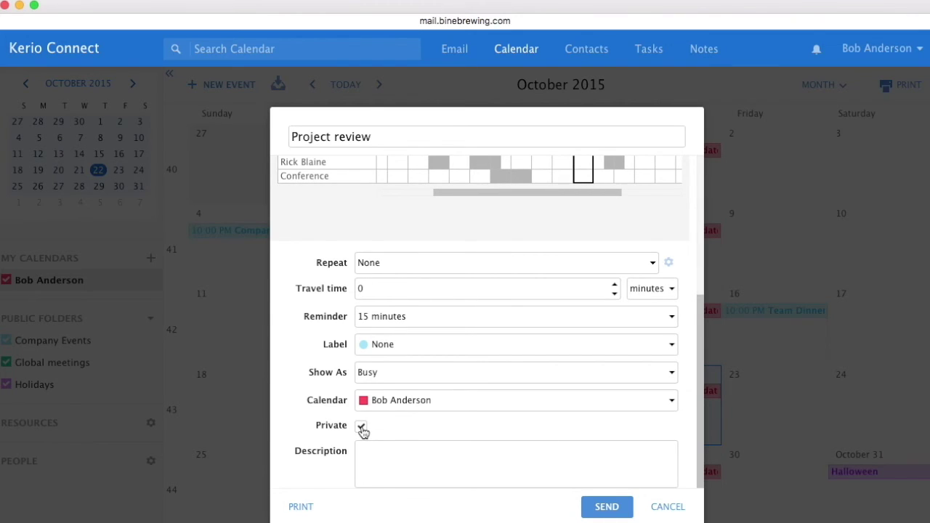
left_click(362, 428)
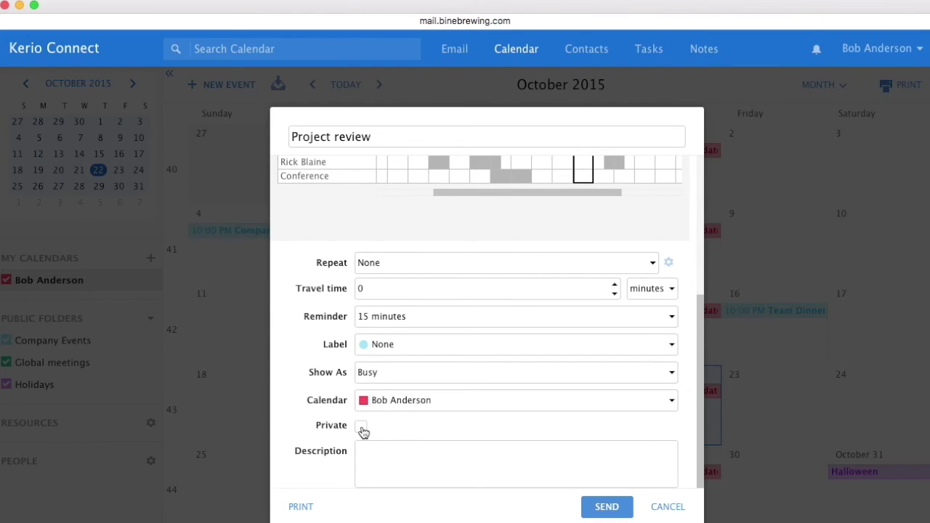
left_click(389, 454)
key("super+v")
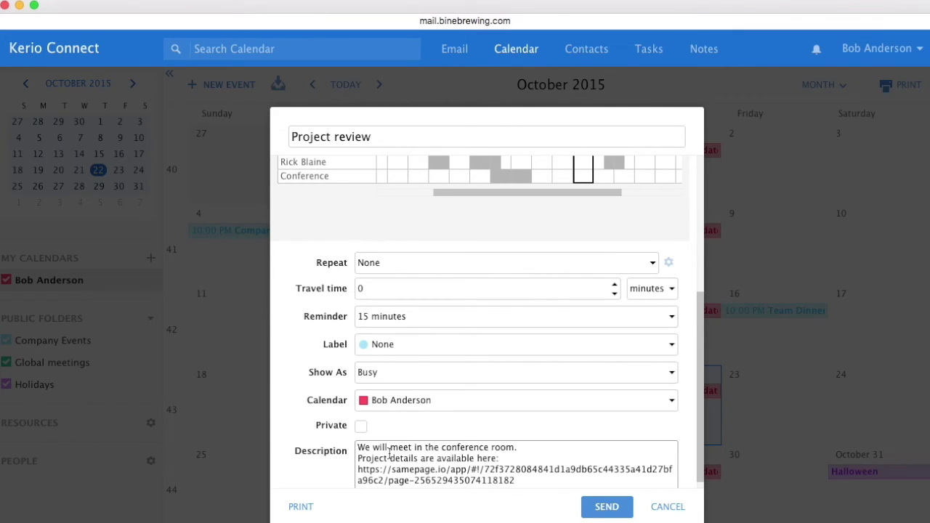
left_click(607, 508)
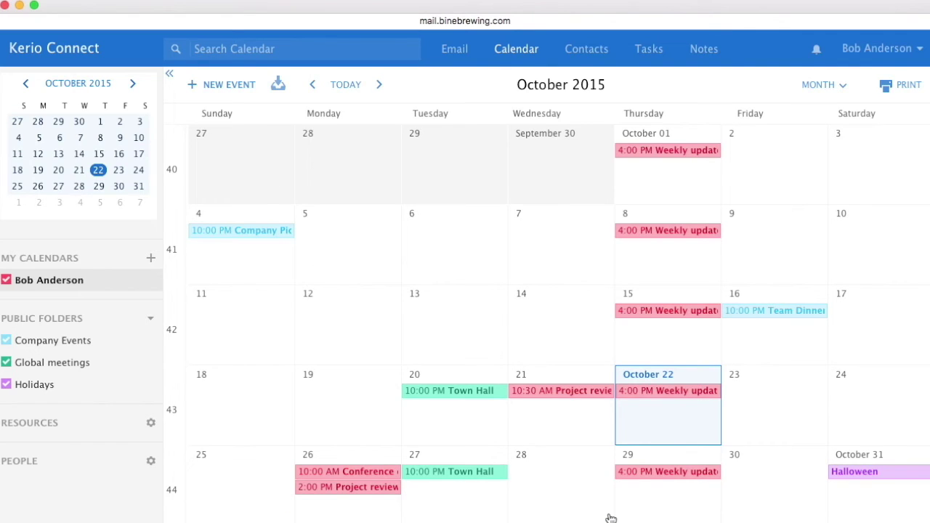
View the incoming Project review invitation from the calendar toolbar
left_click(278, 87)
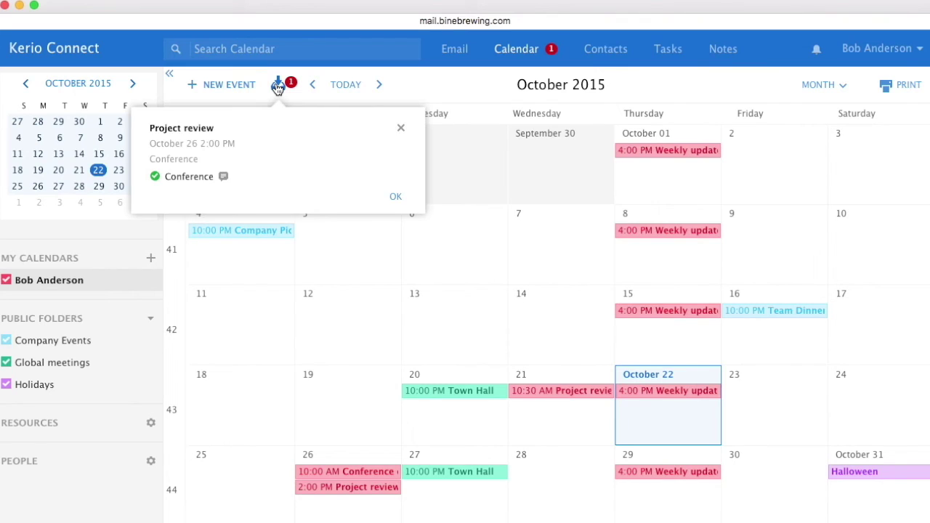